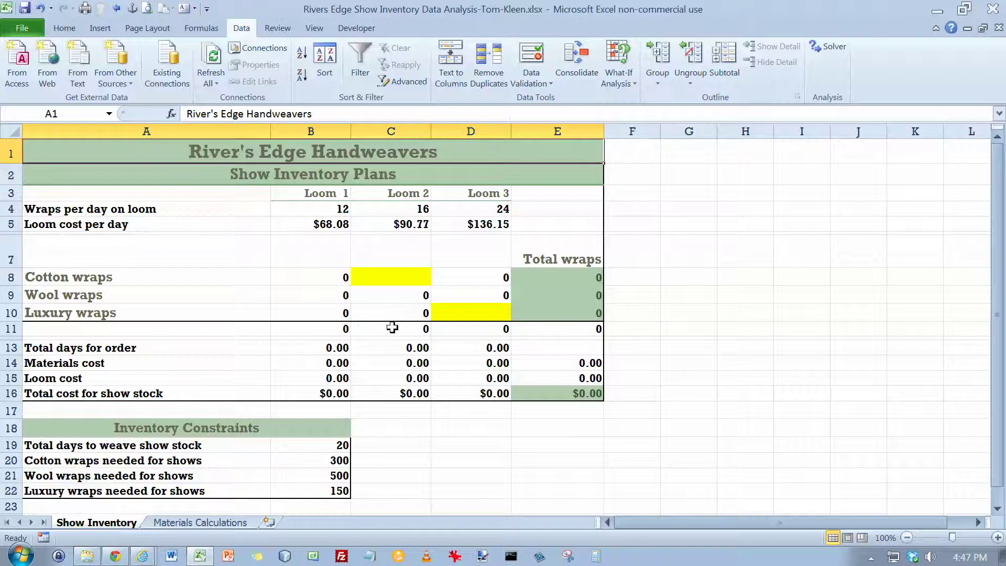
Try to enter 300.5 as the number of cotton wraps for Loom 1
left_click(318, 274)
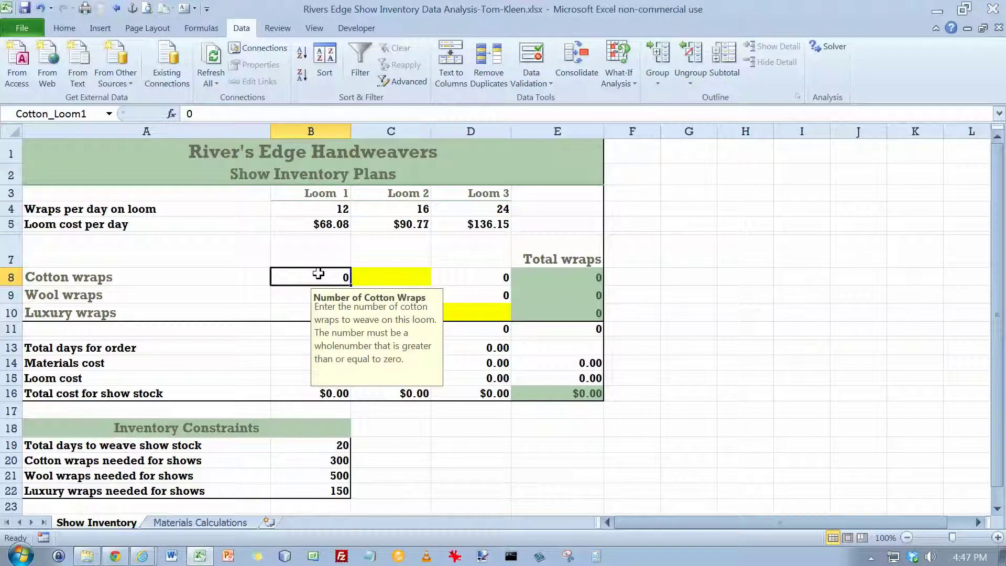
type("300.5")
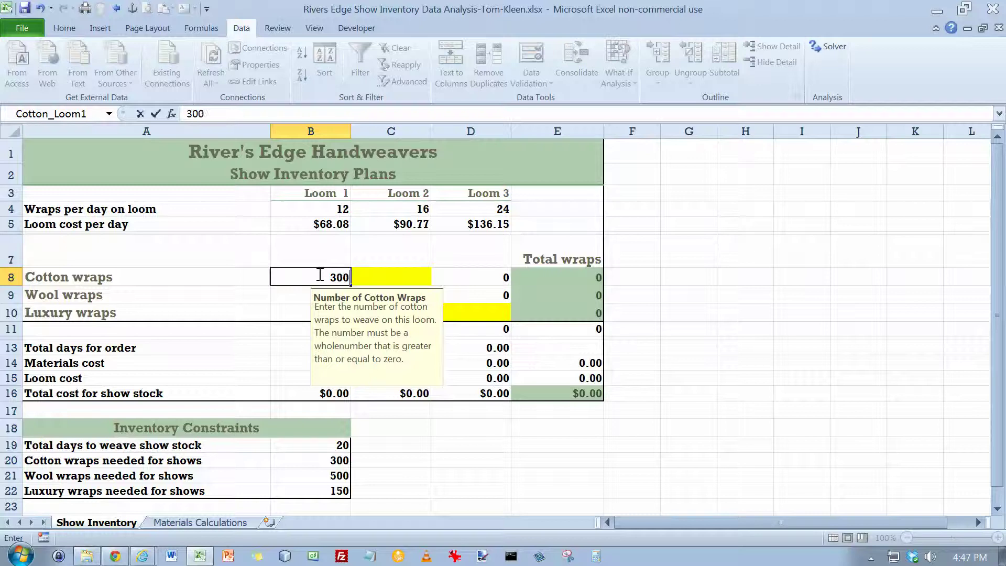
key("Return")
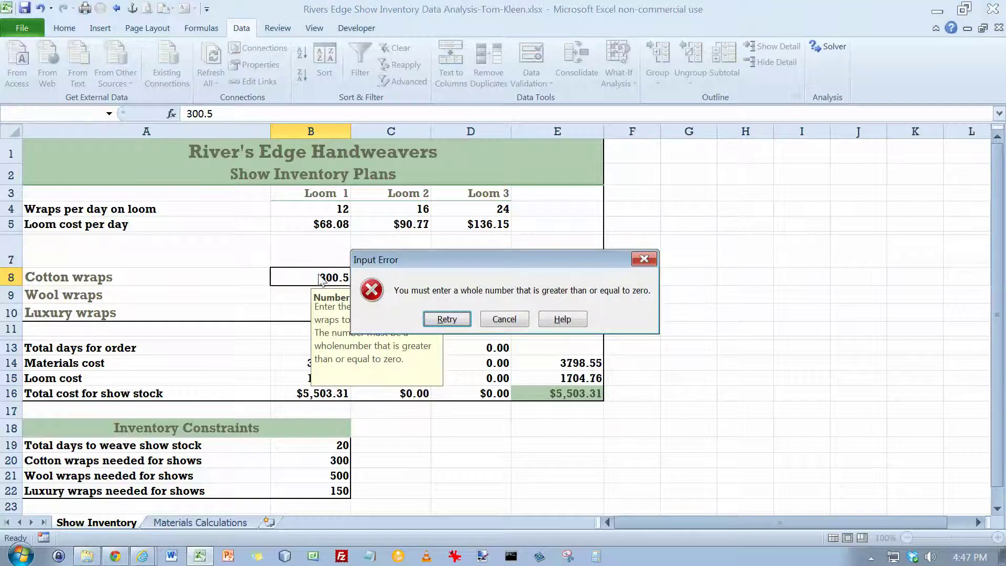
key("Return")
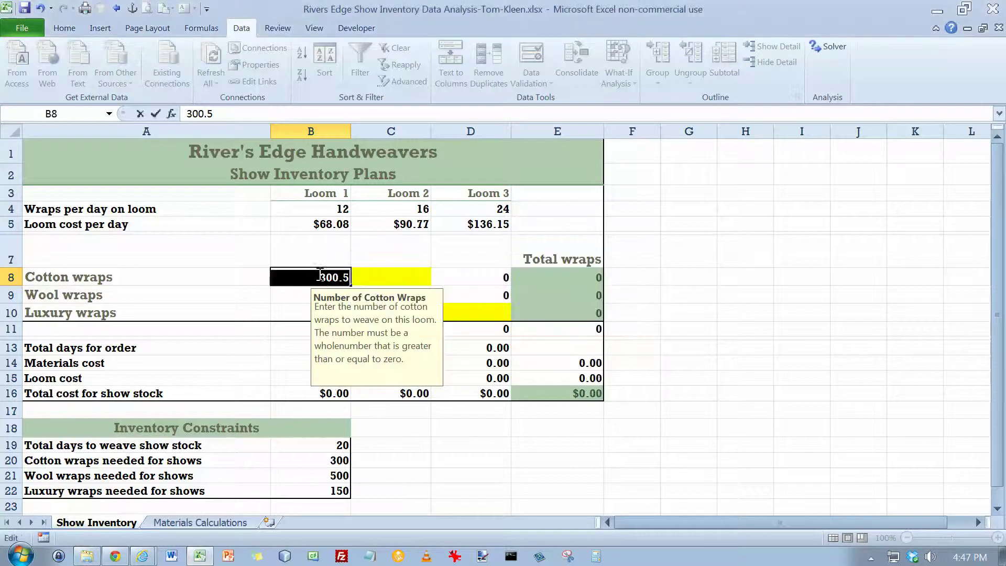
Set the number of cotton wraps for Loom 1 to 300
key("BackSpace")
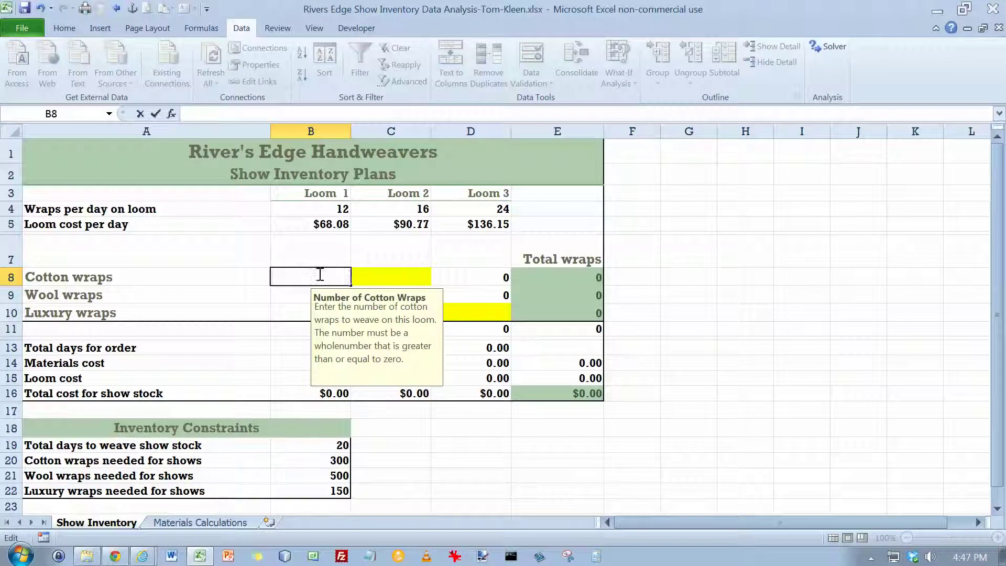
type("300")
key("Return")
left_click(318, 273)
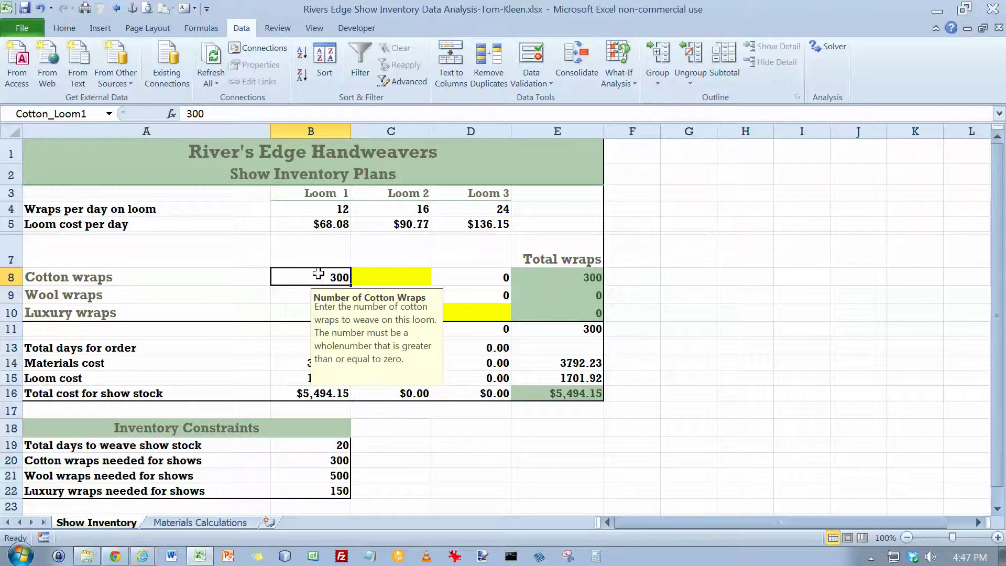
Enter 500 wool wraps and 150 luxury wraps for Loom 1
key("Return")
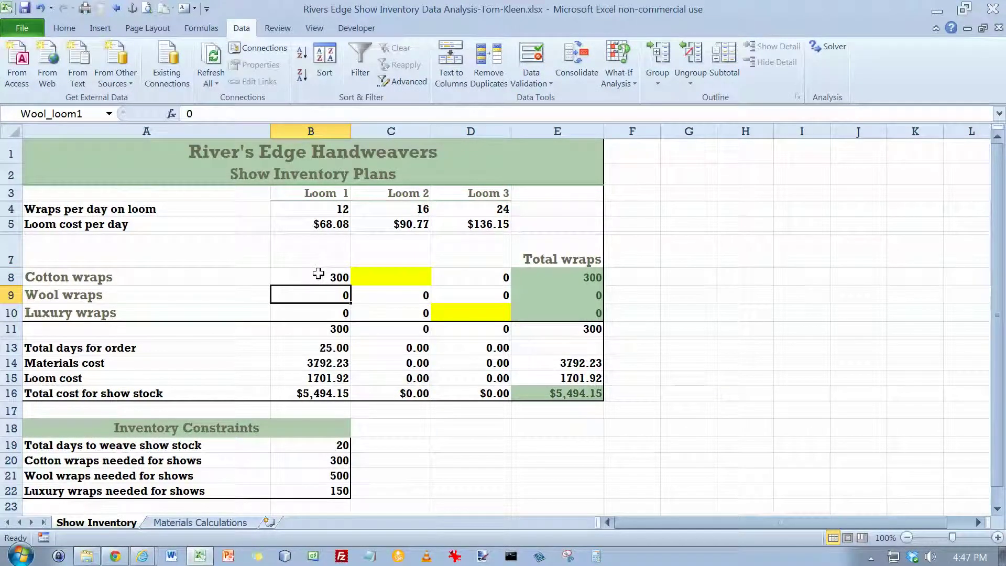
type("500")
key("Return")
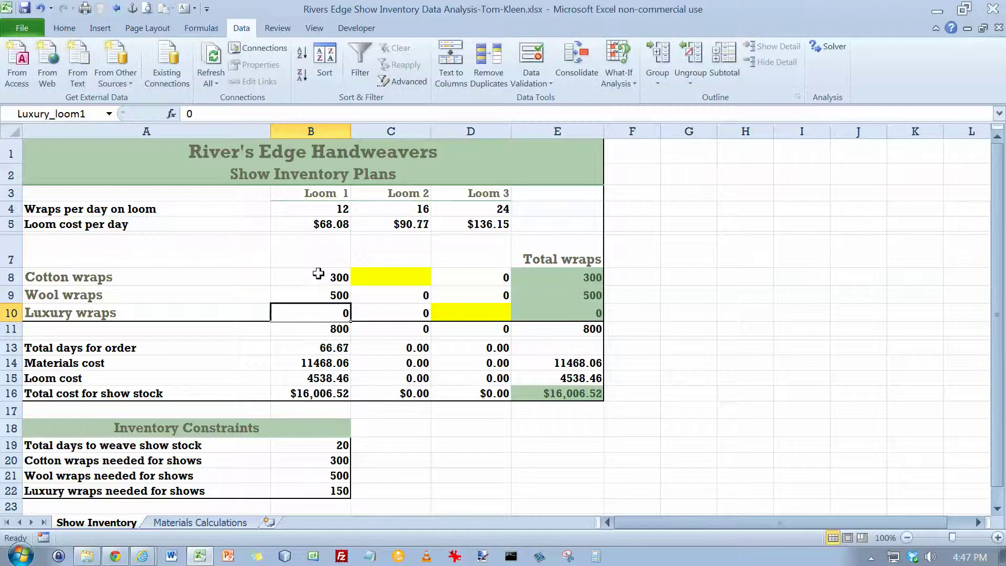
type("150")
key("Return")
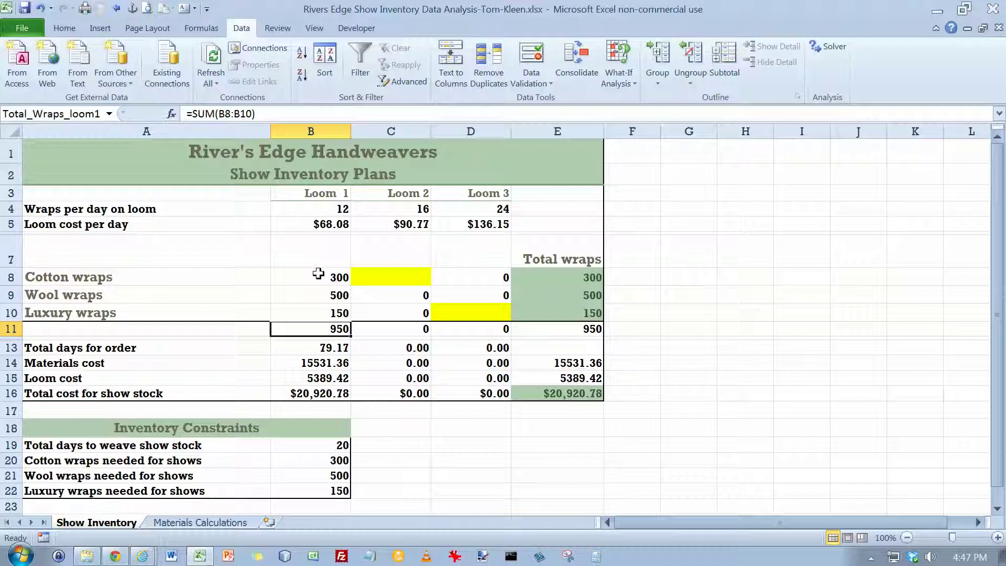
Examine the Loom 1 formulas for total days, materials cost, loom cost and total cost for show stock
left_click(328, 347)
left_click_drag(328, 348, 327, 386)
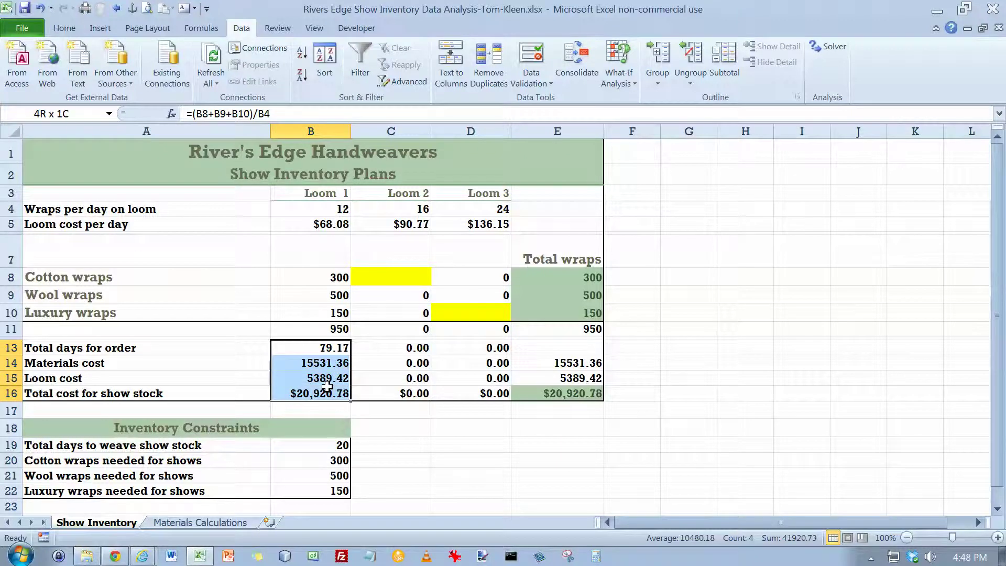
left_click_drag(328, 386, 328, 386)
left_click(333, 350)
left_click(336, 365)
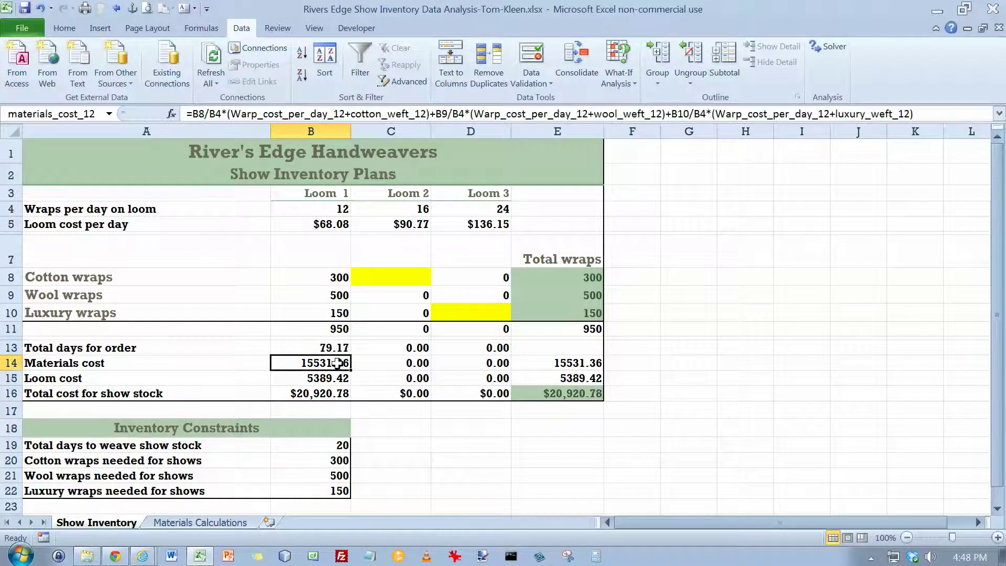
left_click(338, 380)
left_click(336, 394)
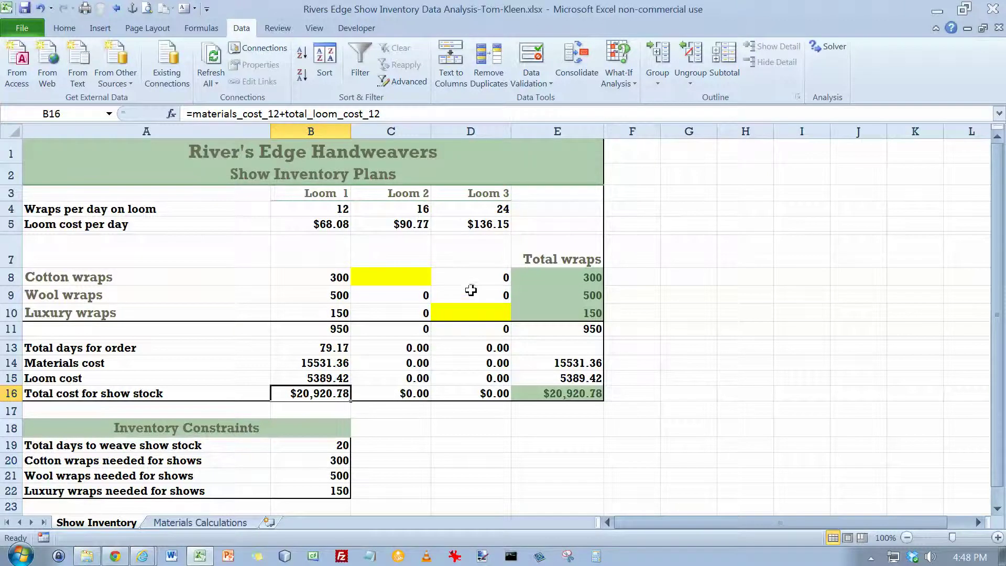
Assign 500 wool wraps to Loom 3 and set the wool wraps for Loom 1 to 0
left_click(486, 295)
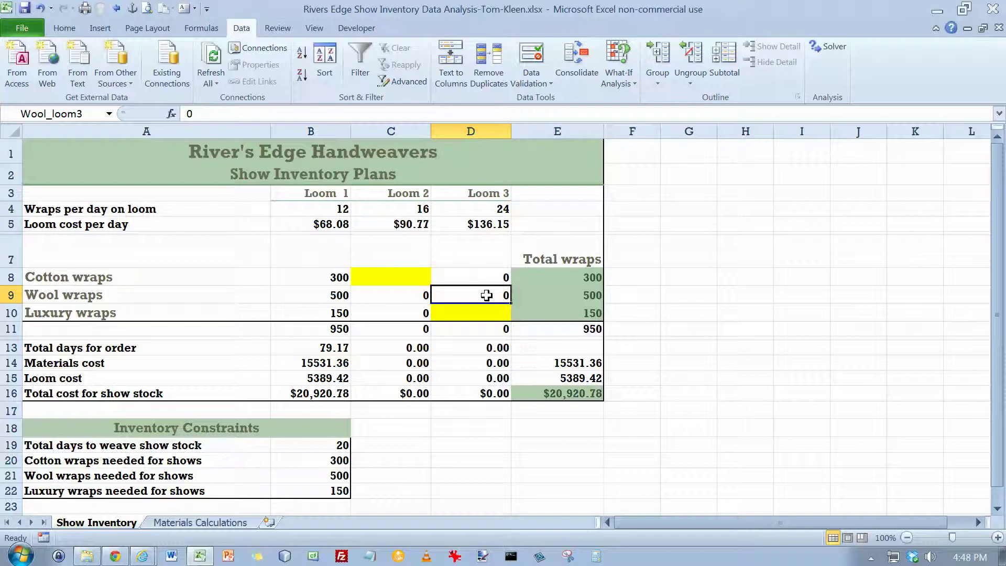
type("500")
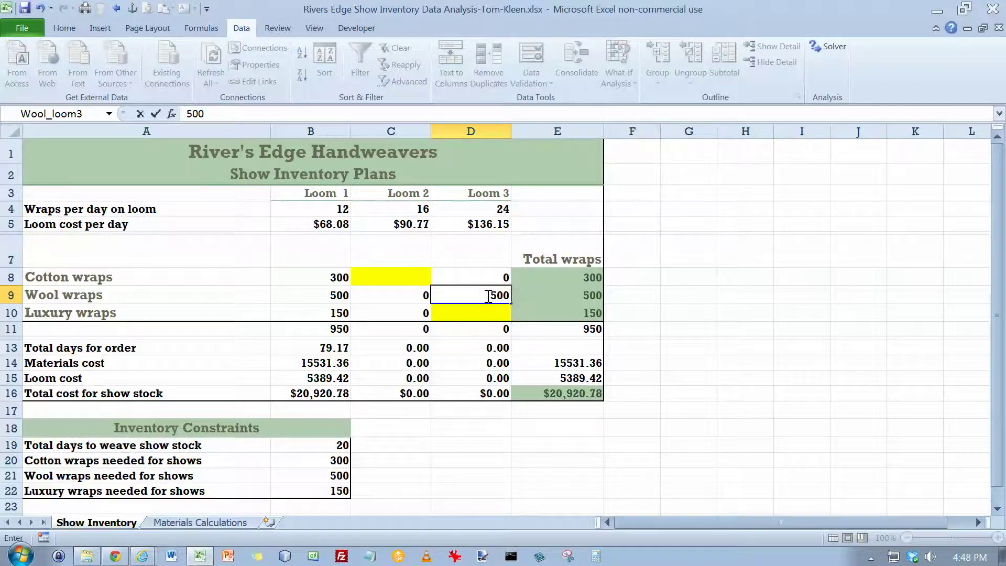
key("Return")
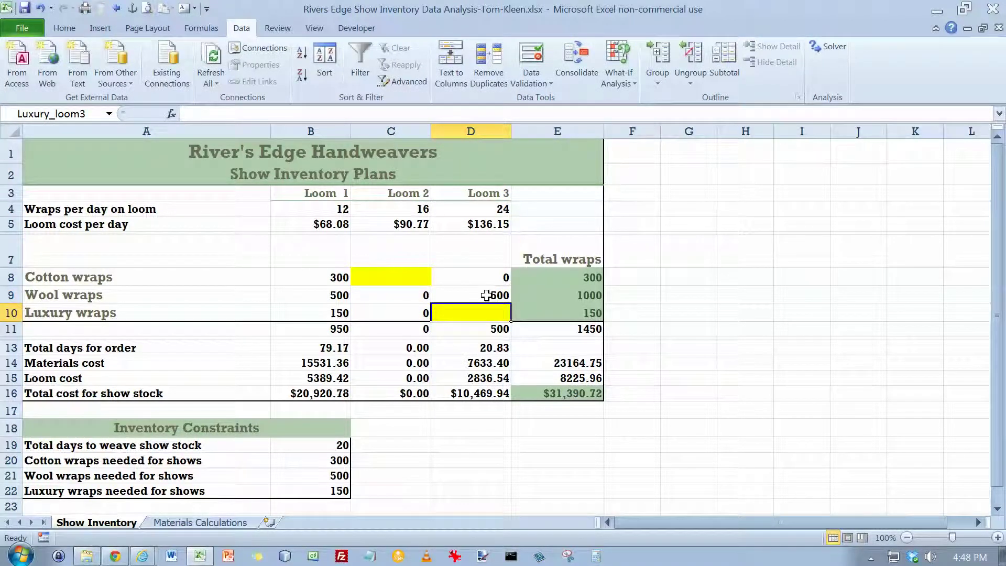
left_click(343, 295)
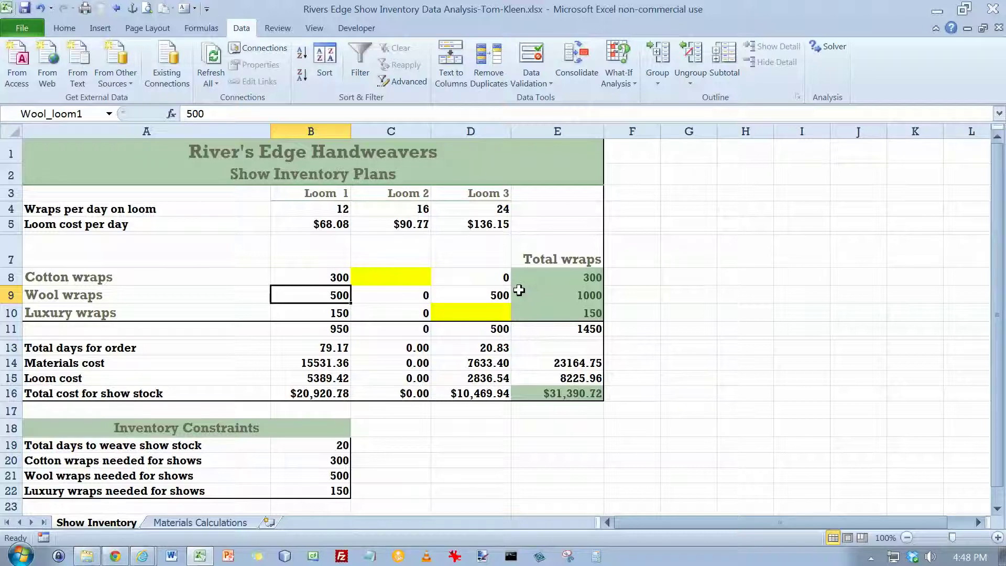
type("0")
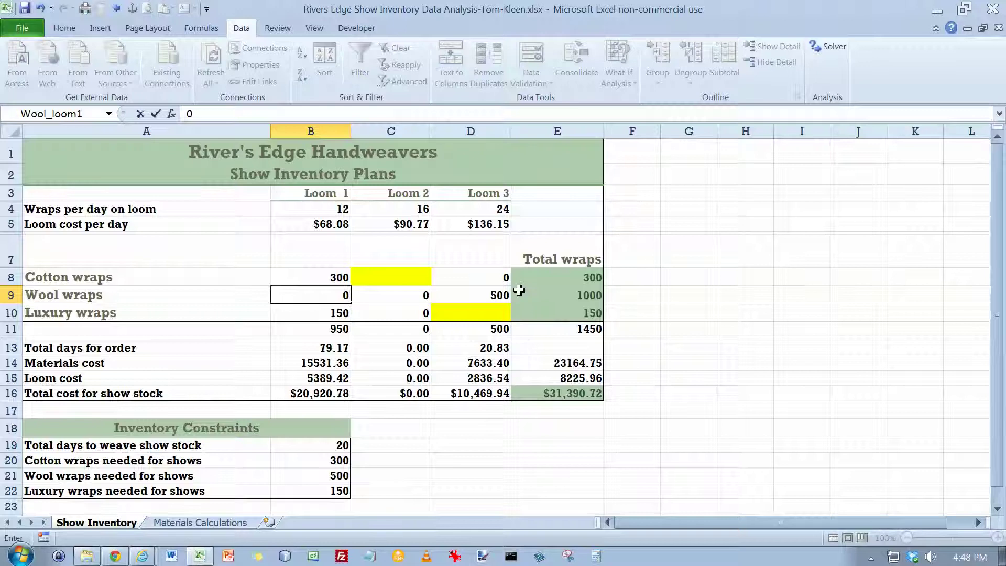
key("Return")
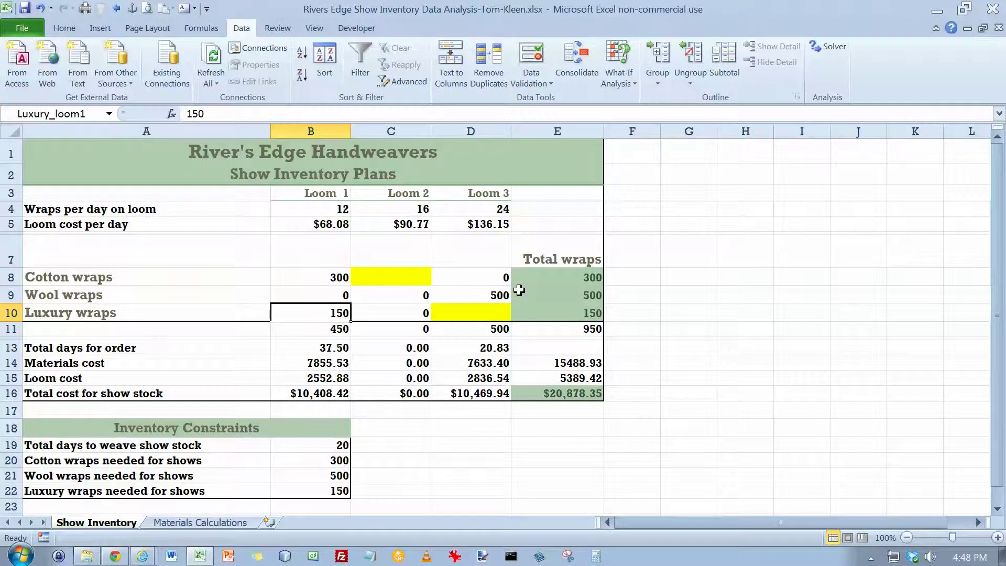
Set the wool wraps to 100 for Loom 2 and 400 for Loom 3
key("Up")
key("Right")
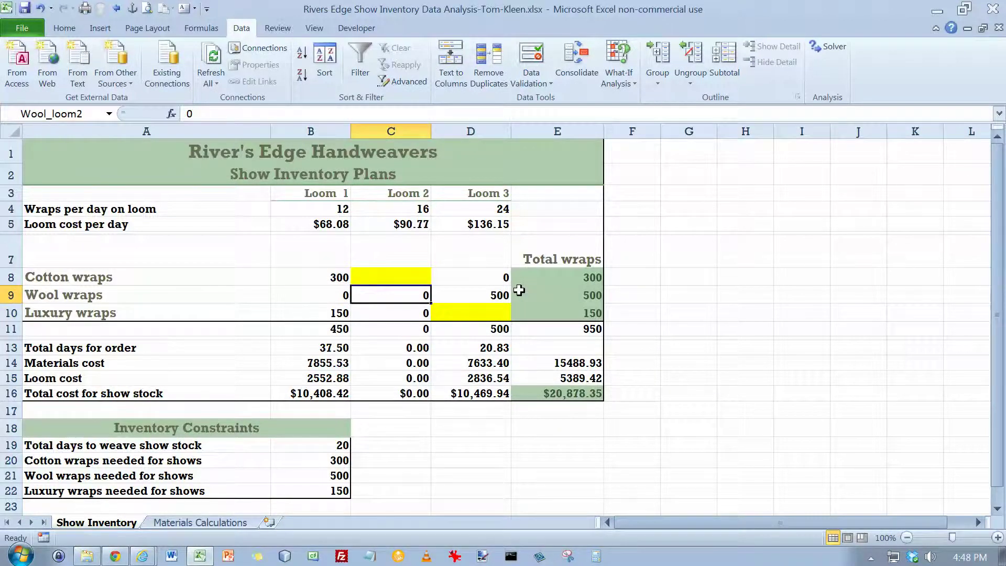
type("100")
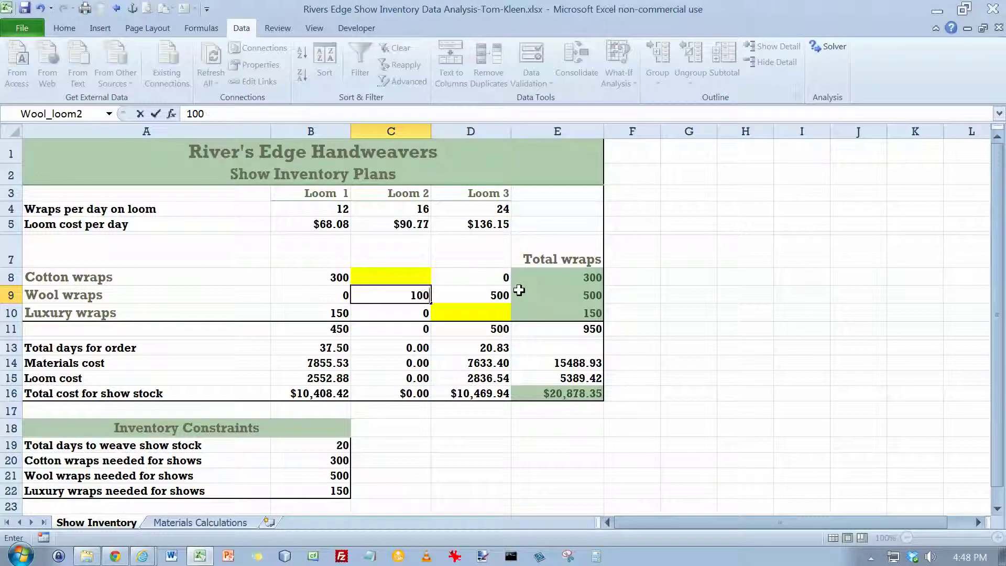
key("Return")
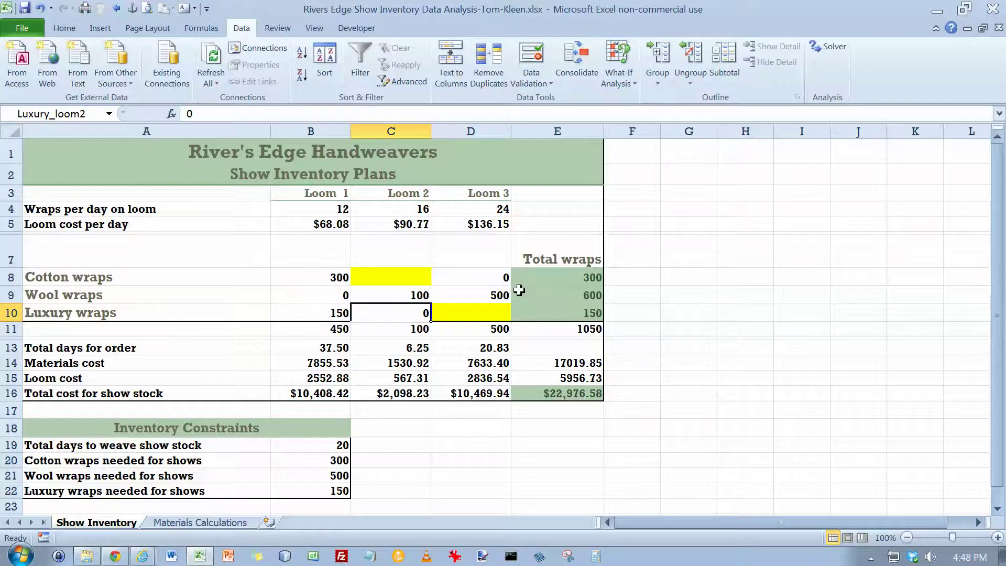
key("Up")
key("Right")
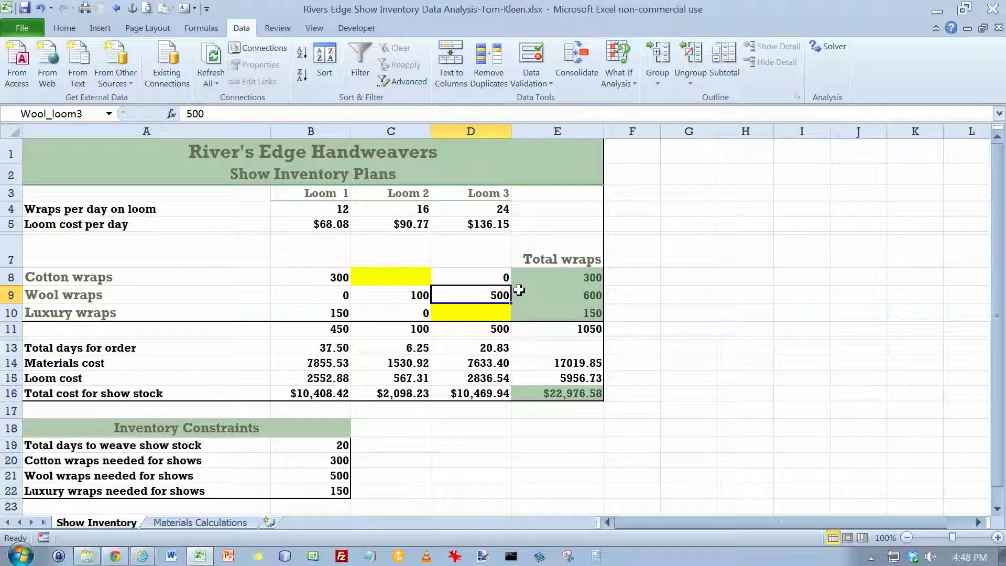
type("400")
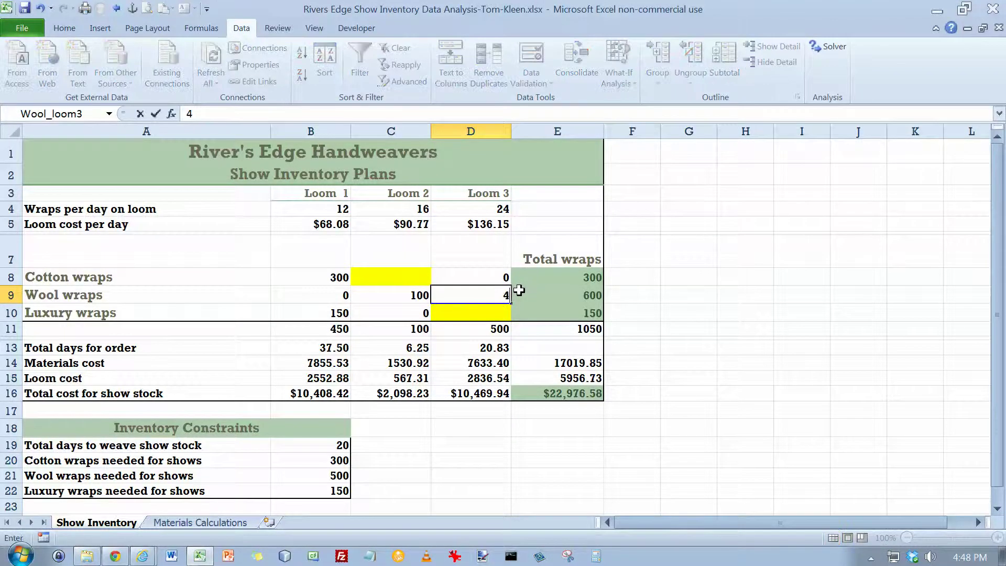
key("Return")
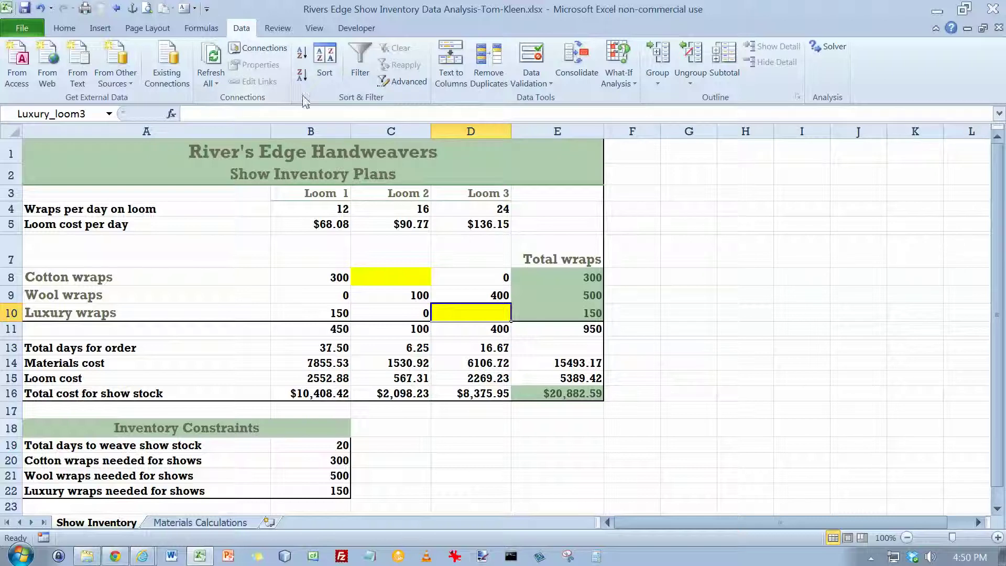
Run Goal Seek to bring cell B13 to 20 by changing cell B10, and accept the solution
left_click(637, 86)
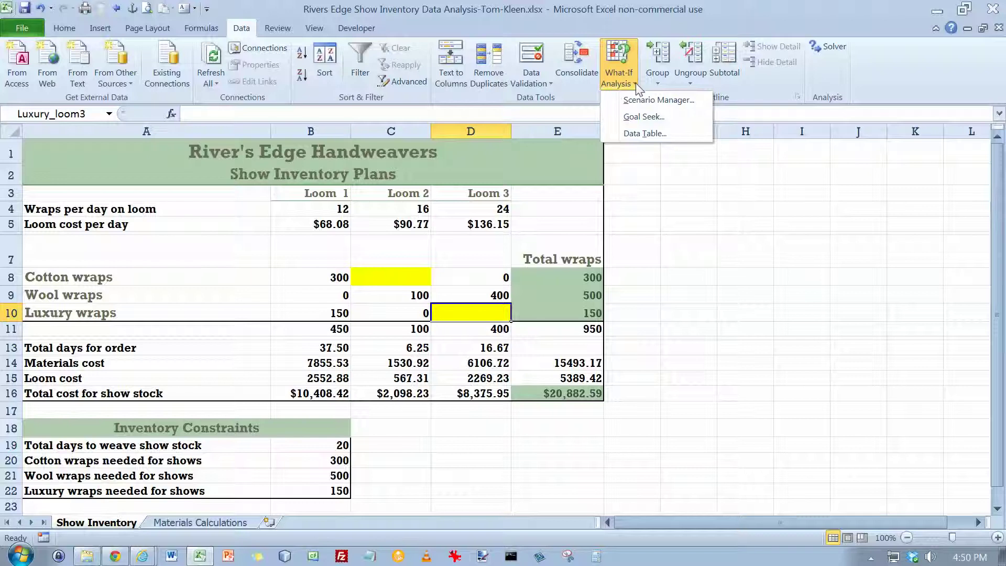
left_click(650, 116)
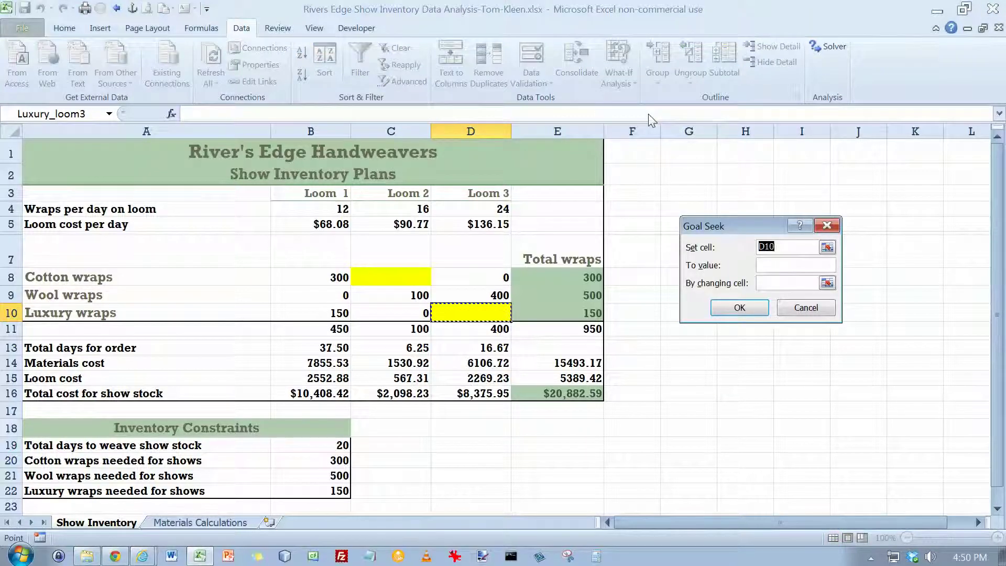
left_click_drag(728, 227, 696, 183)
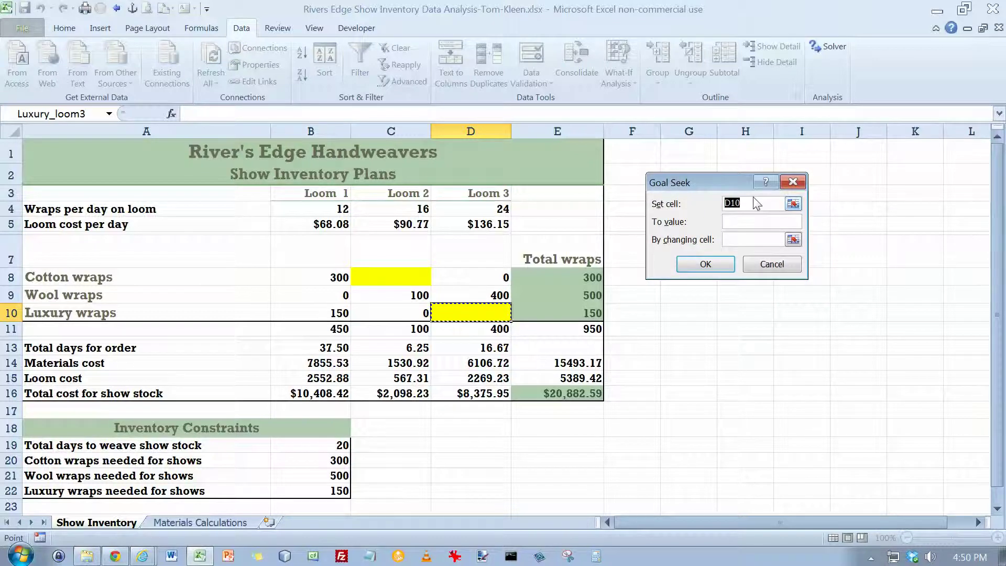
type("$b$13")
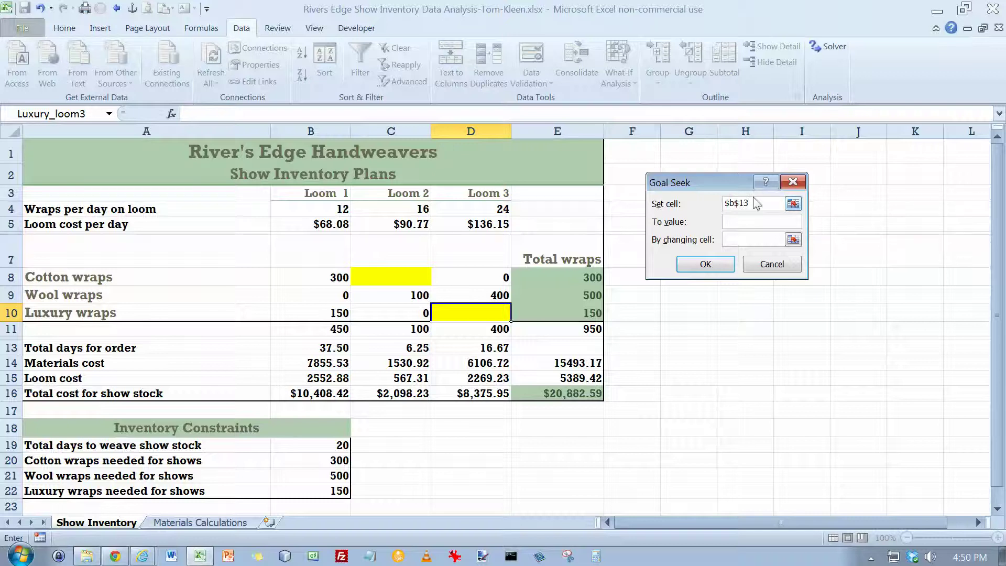
key("Tab")
type("20")
left_click(737, 241)
left_click(340, 314)
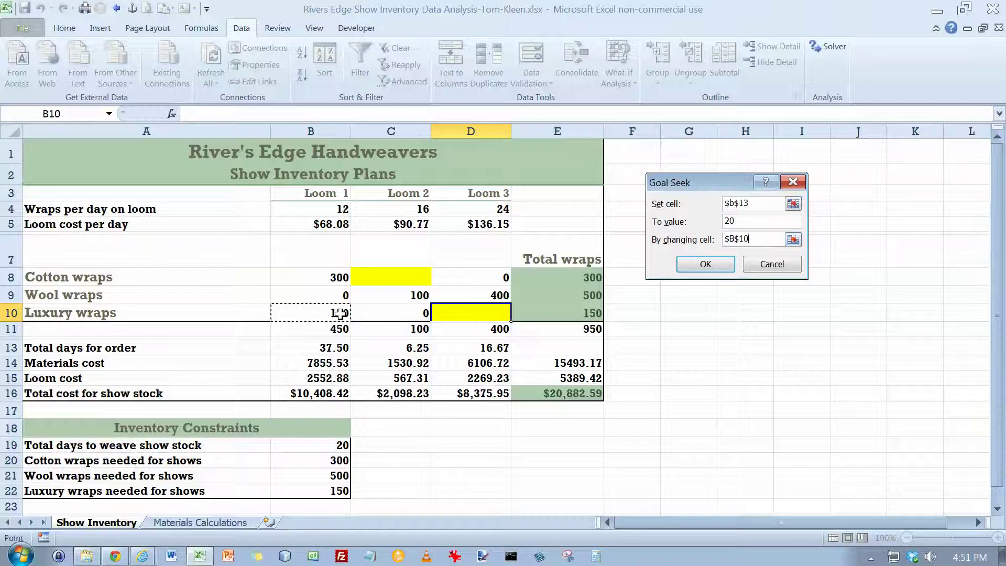
left_click(706, 266)
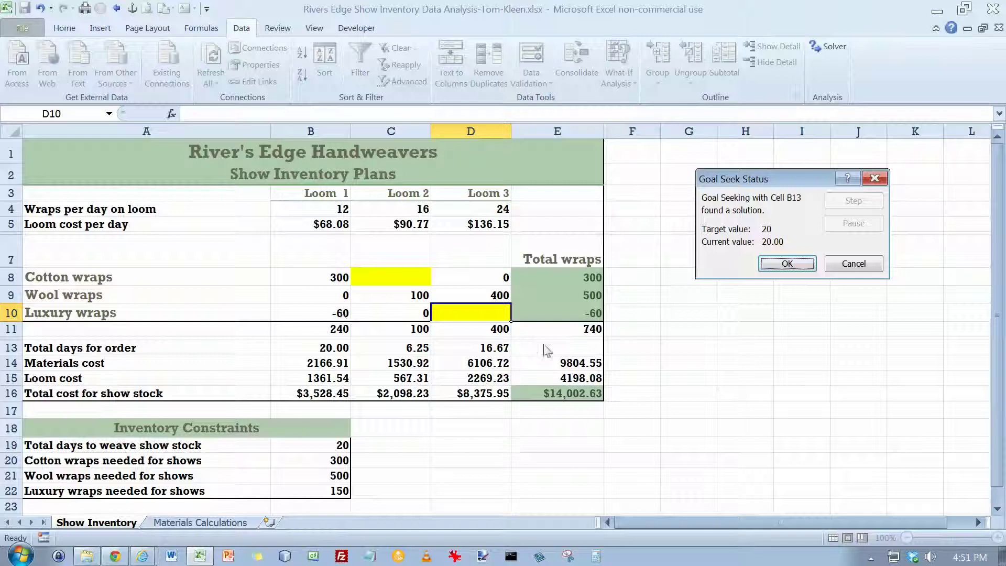
left_click(786, 263)
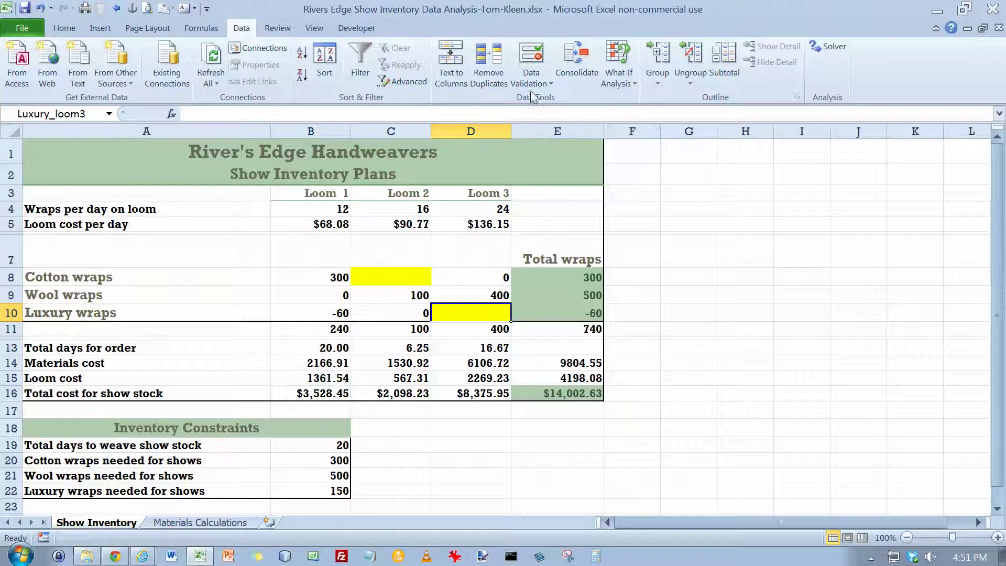
Check the data validation error alert, criteria and input message of the Loom 3 luxury wraps cell, and close them without changes
left_click(543, 63)
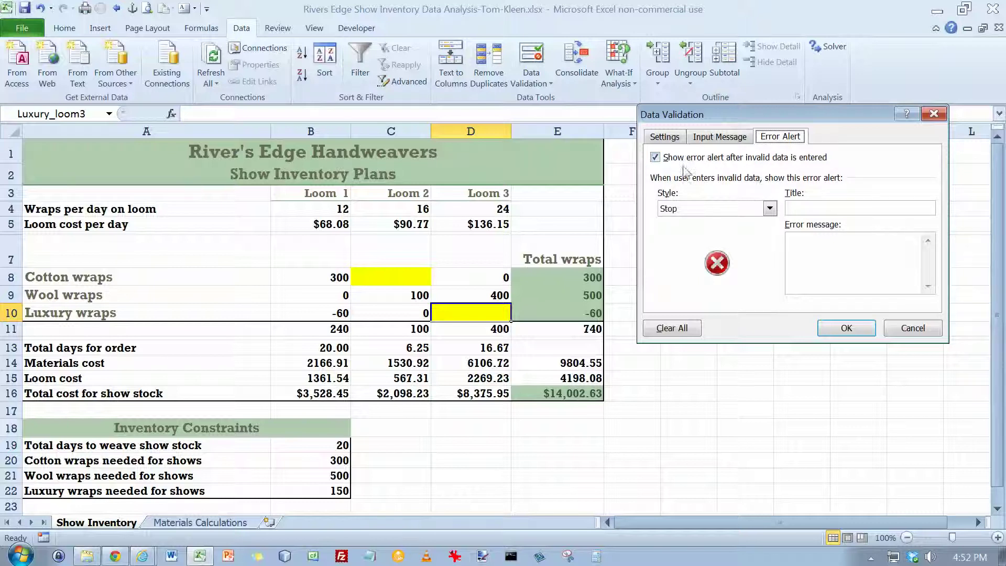
left_click(664, 137)
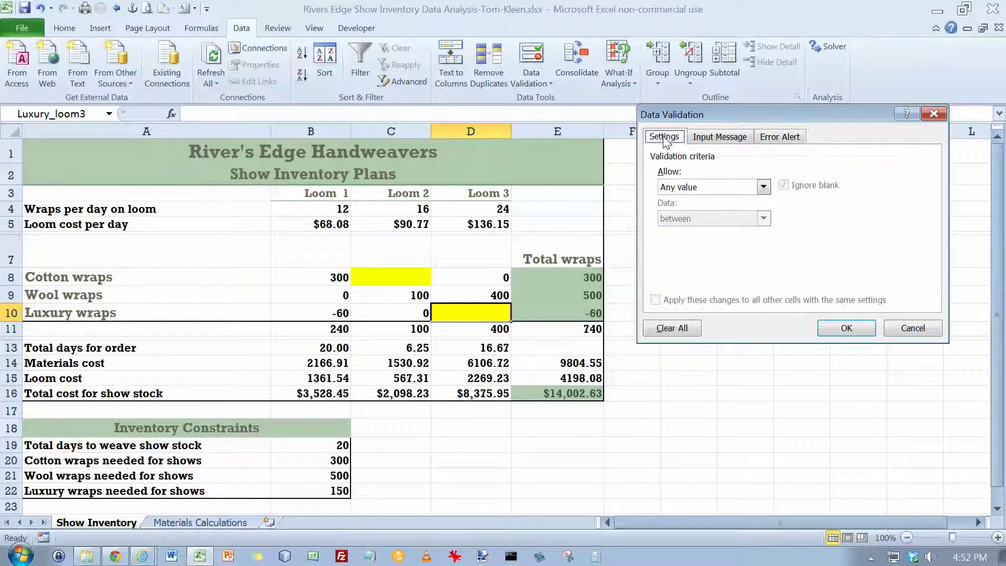
left_click(708, 143)
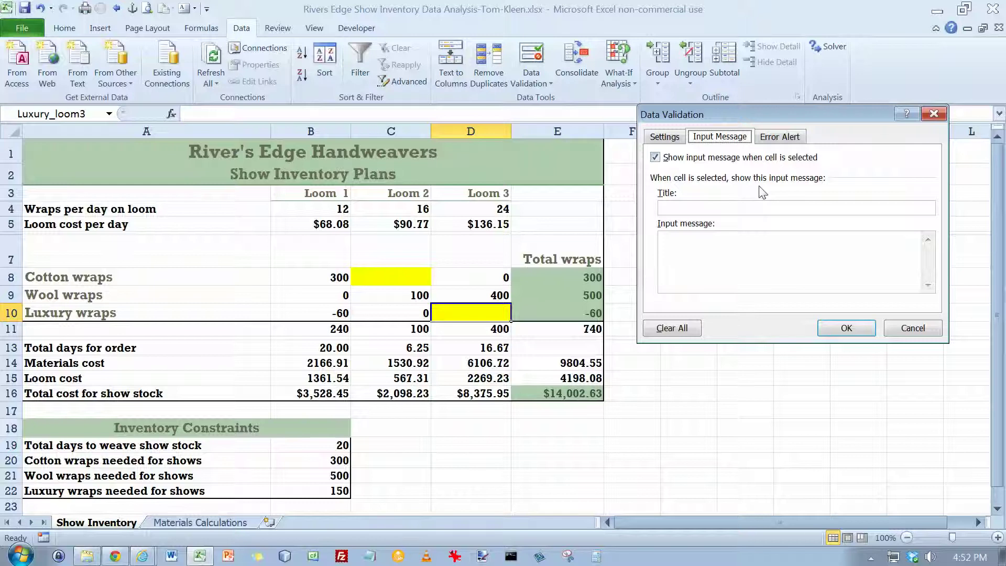
left_click(911, 328)
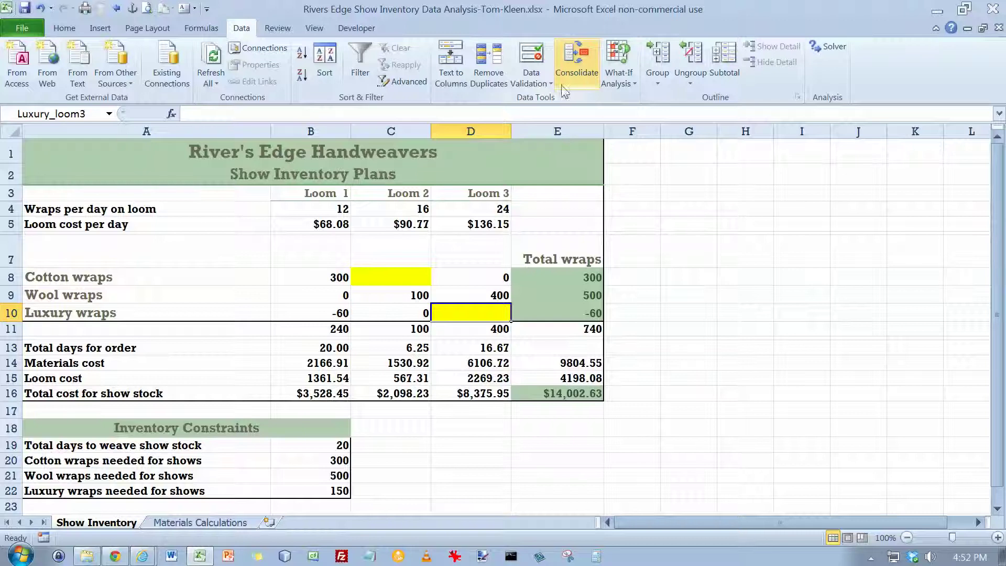
Circle the invalid data on the Show Inventory sheet to check the wrap quantities, and clear the validation circles
left_click(546, 80)
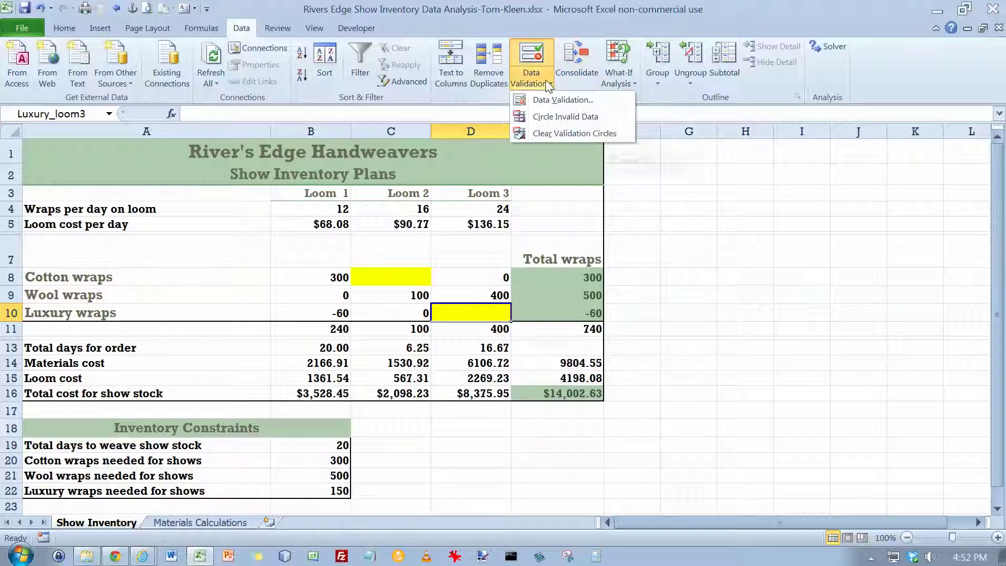
left_click(550, 116)
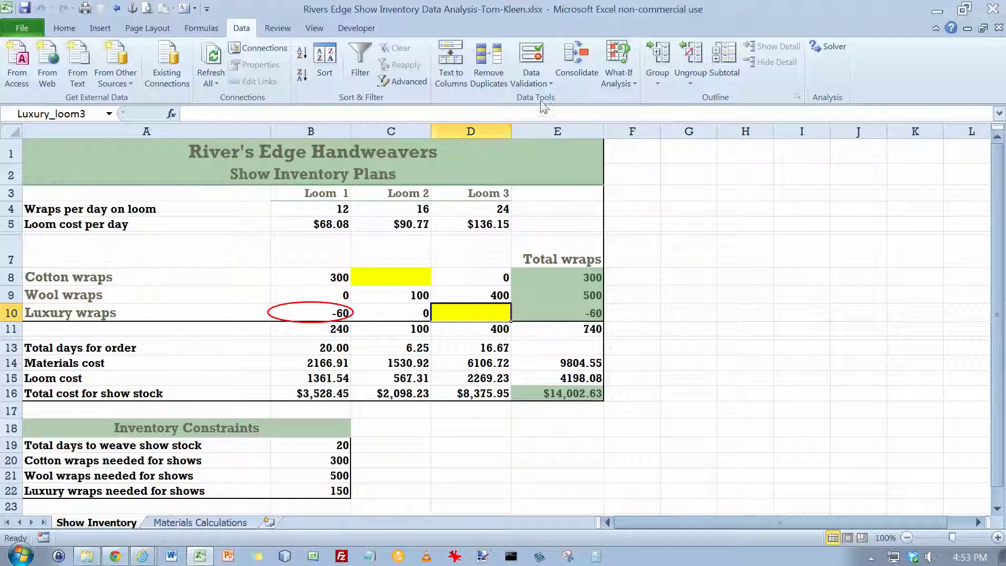
left_click(541, 58)
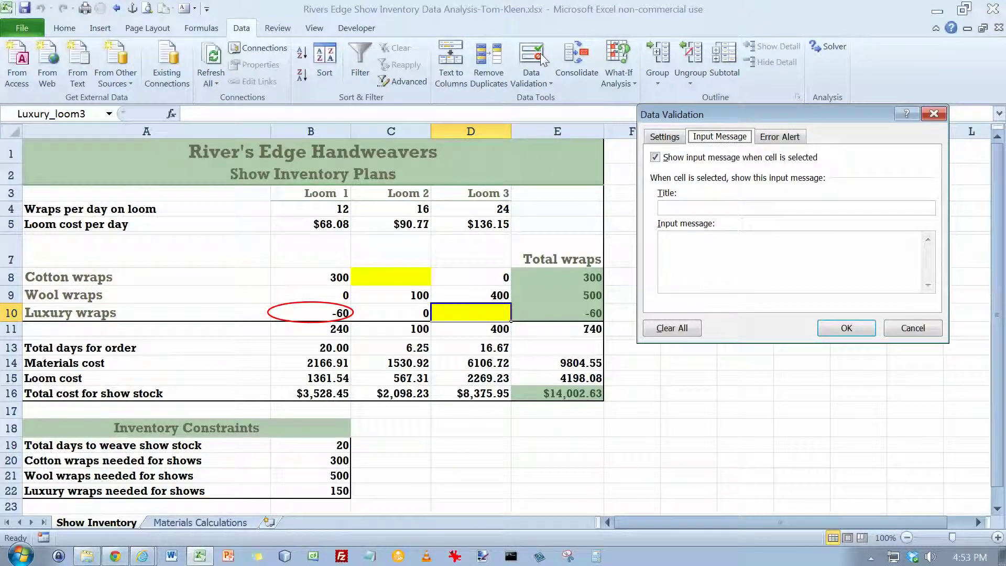
left_click(913, 328)
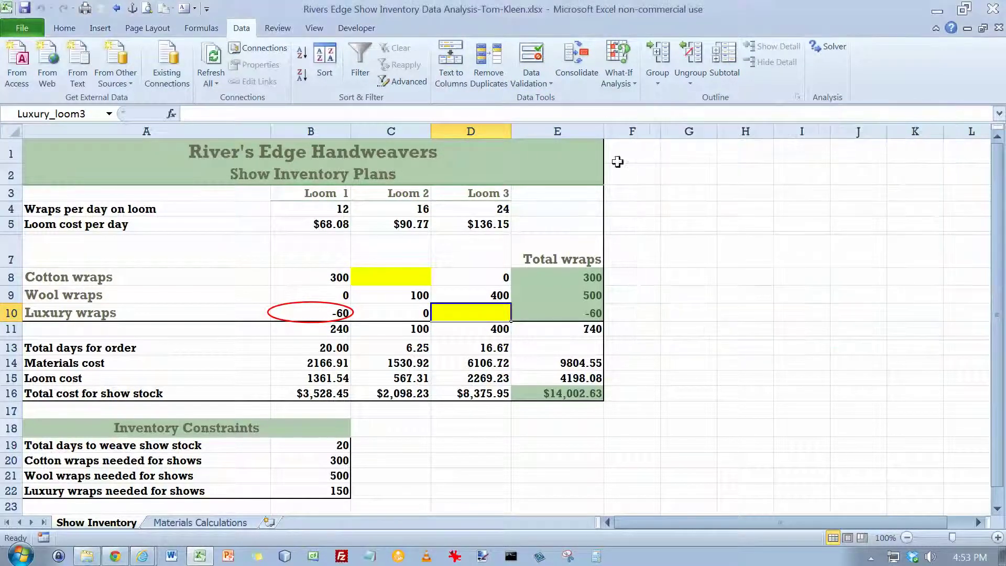
left_click(551, 84)
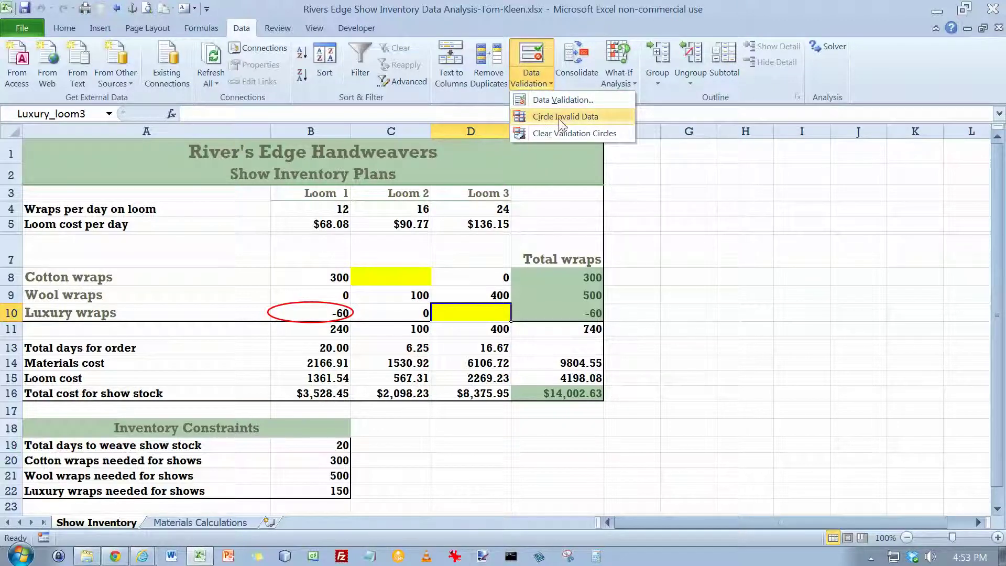
left_click(560, 134)
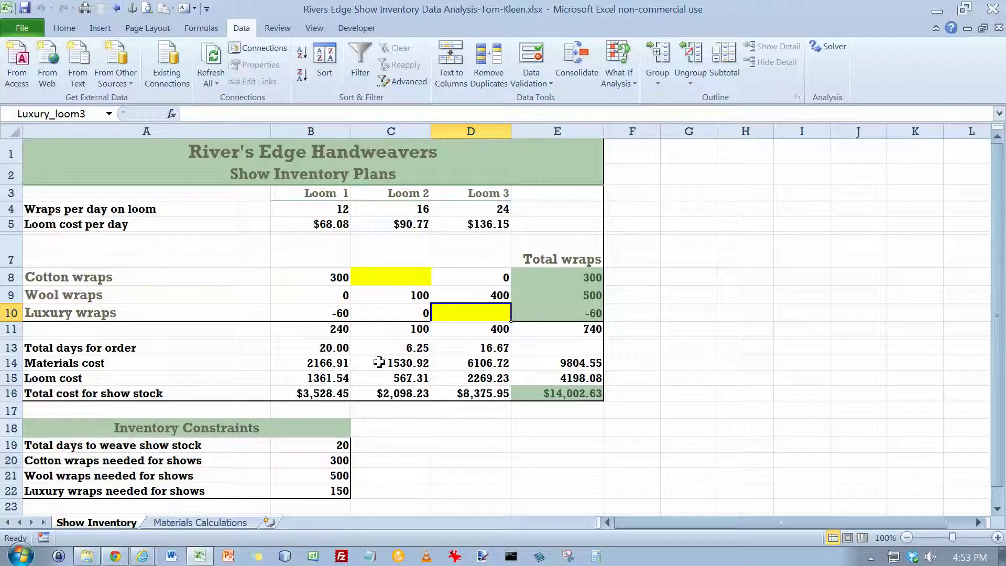
left_click(414, 428)
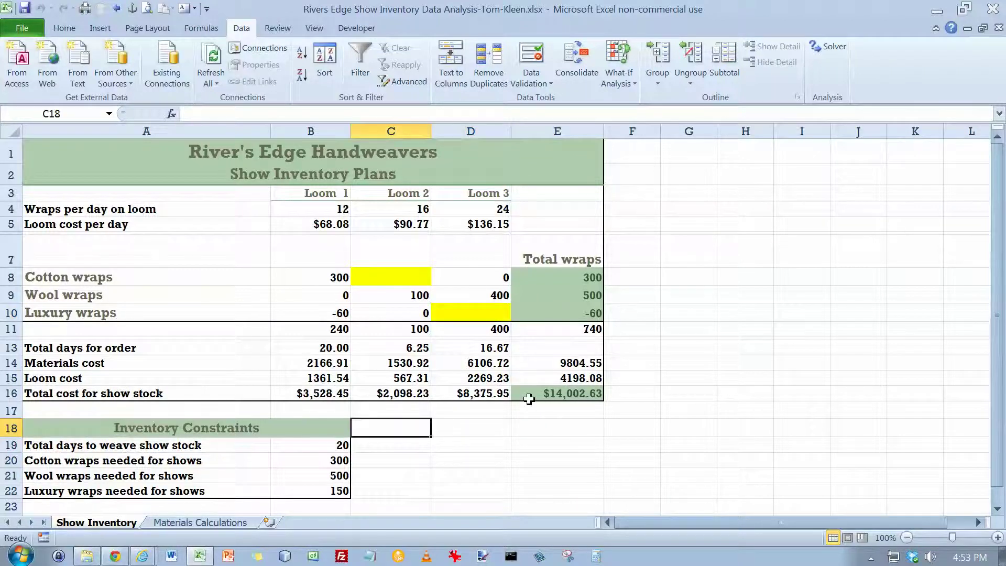